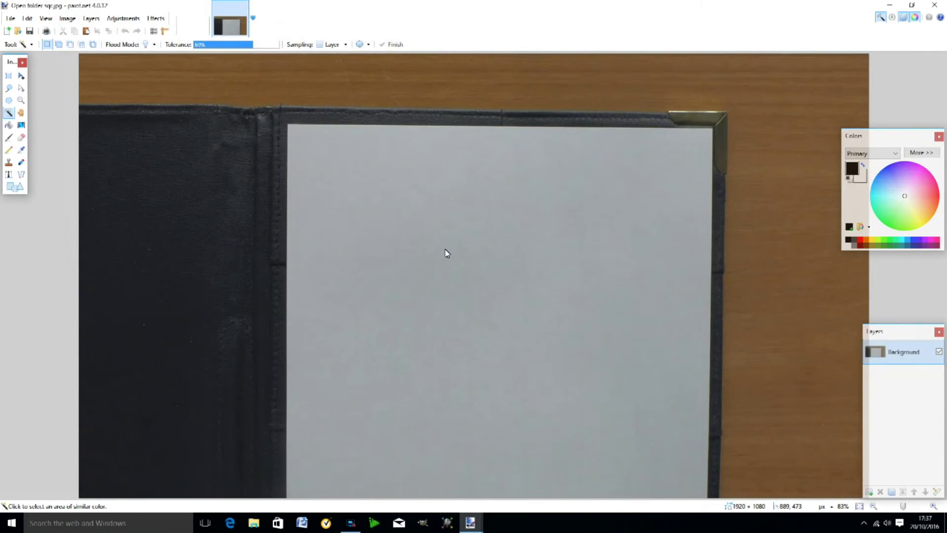
# - Add a new layer and set the Text tool to bold 96-pt Lucida Handwriting
pyautogui.click(870, 493)
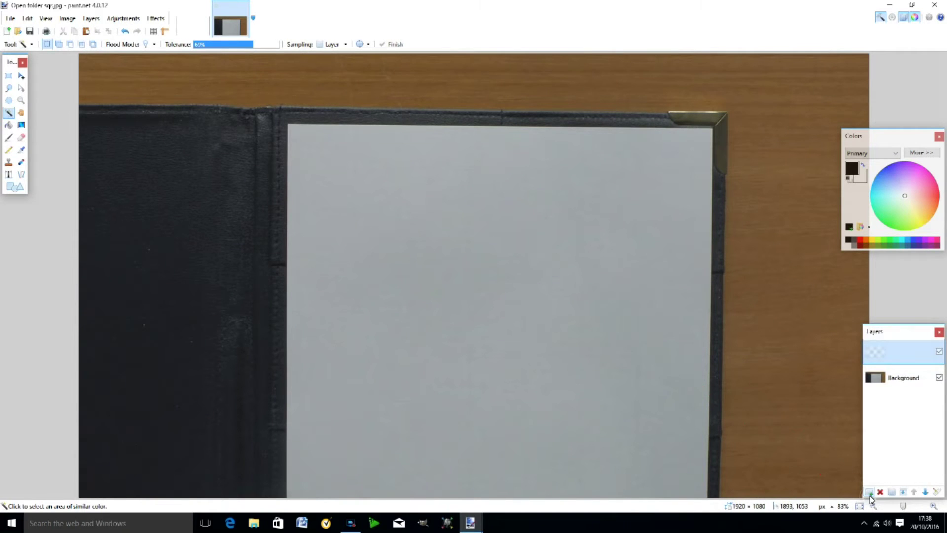
pyautogui.click(9, 175)
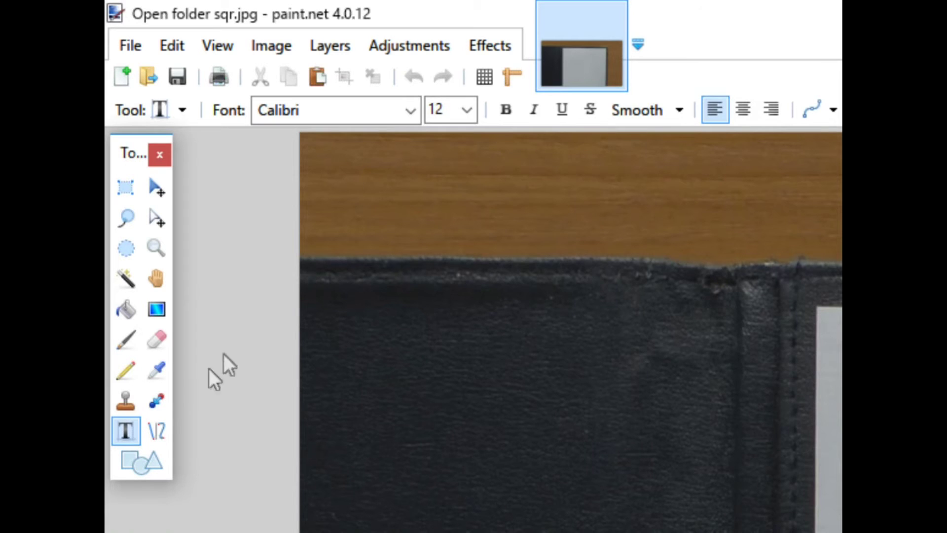
pyautogui.click(412, 114)
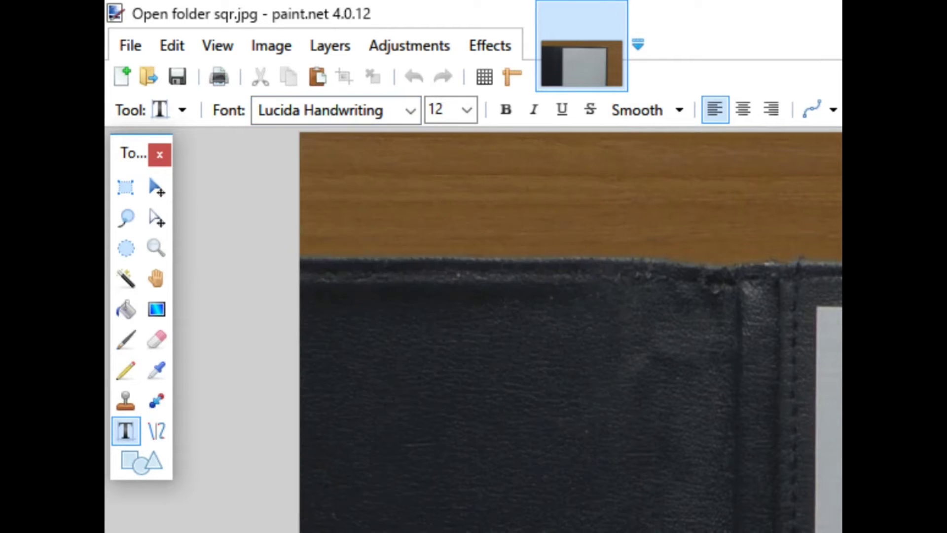
pyautogui.click(467, 111)
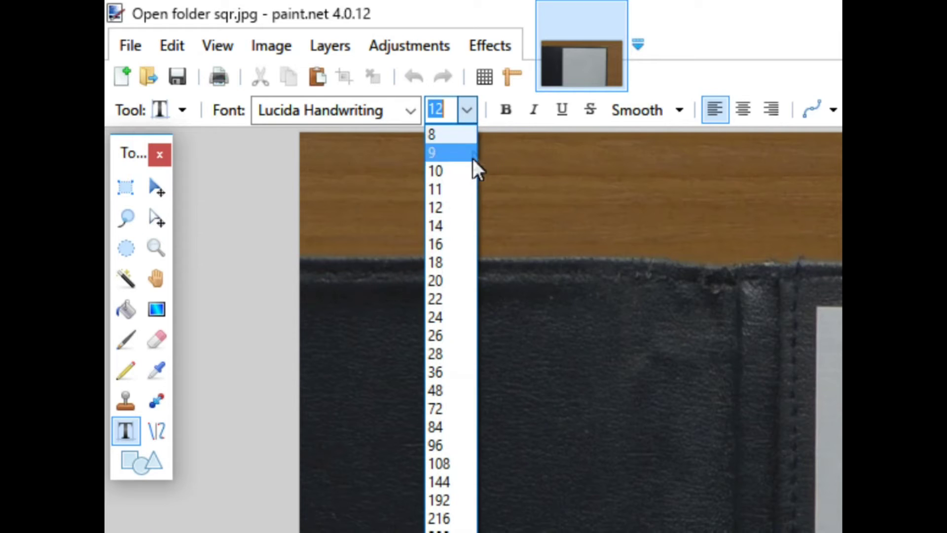
pyautogui.click(436, 441)
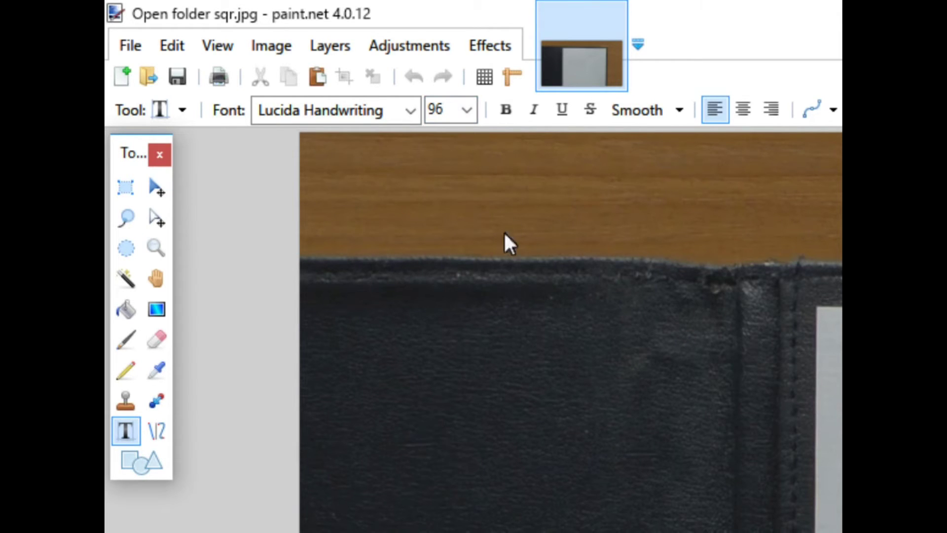
pyautogui.click(505, 111)
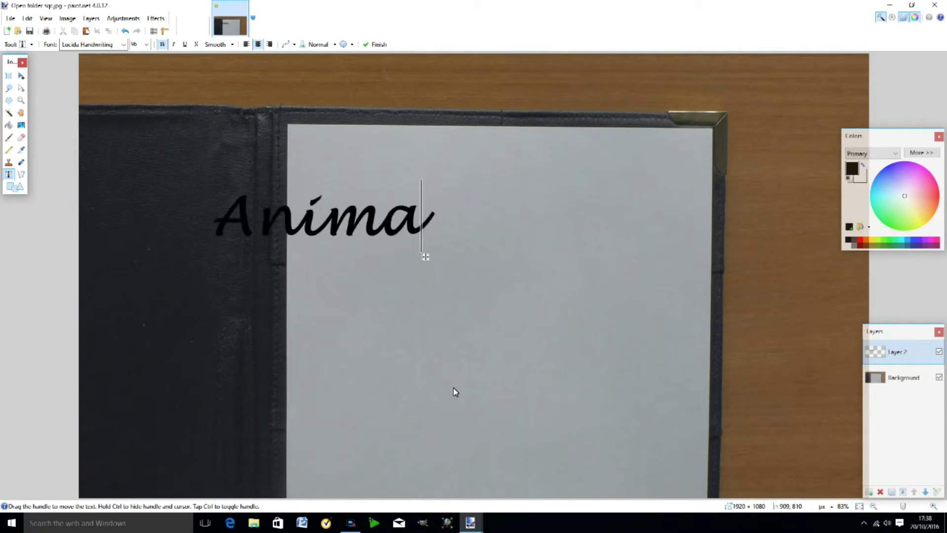
# - Write 'Animation' and 'test' on two separate lines
pyautogui.write('n')
pyautogui.press('Return')
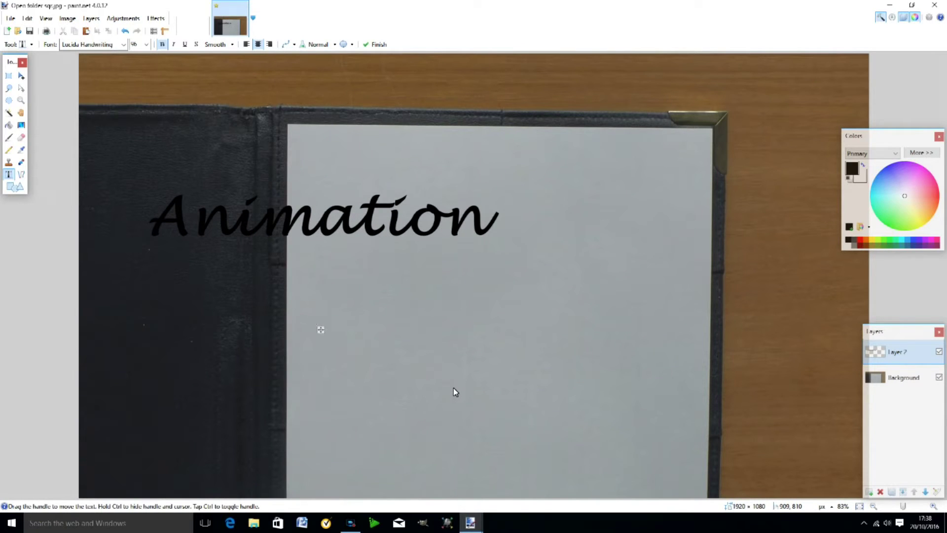
pyautogui.write('test')
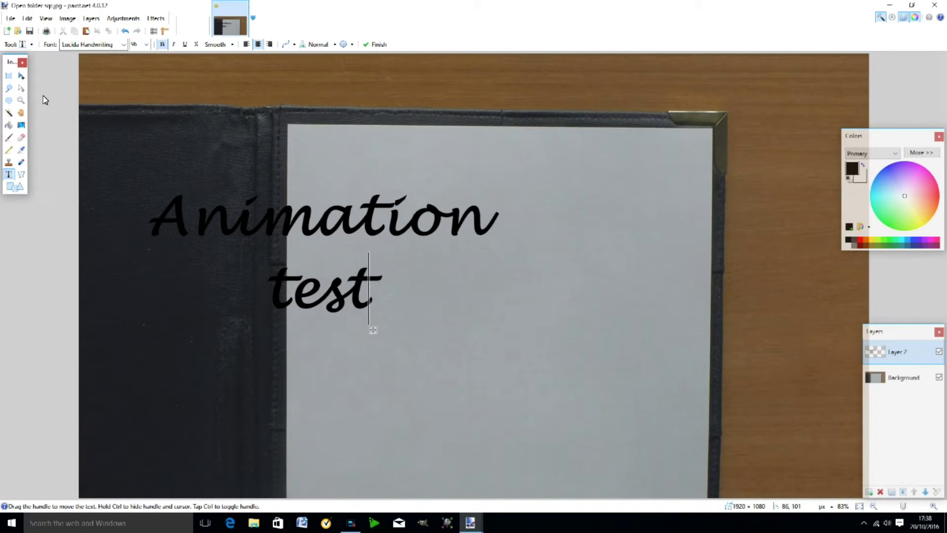
# - Centre the text on the paper, merge Layer 2 down into Background, and deselect
pyautogui.click(22, 76)
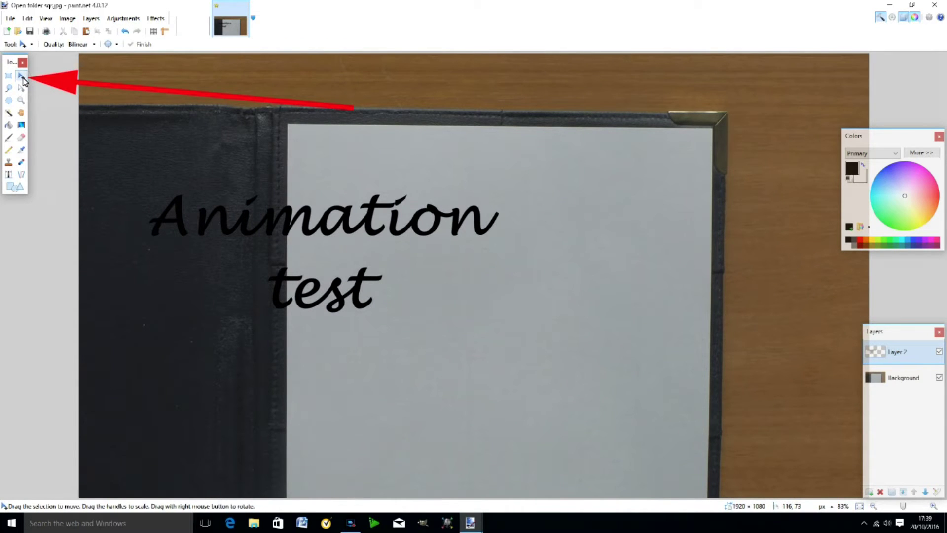
pyautogui.moveTo(293, 220)
pyautogui.mouseDown()
pyautogui.moveTo(360, 259)
pyautogui.moveTo(469, 289)
pyautogui.mouseUp()
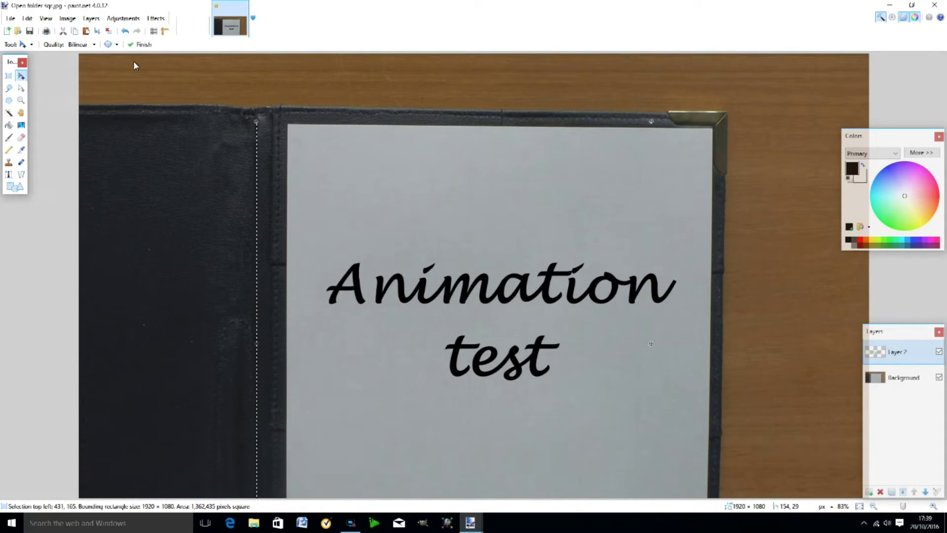
pyautogui.click(93, 20)
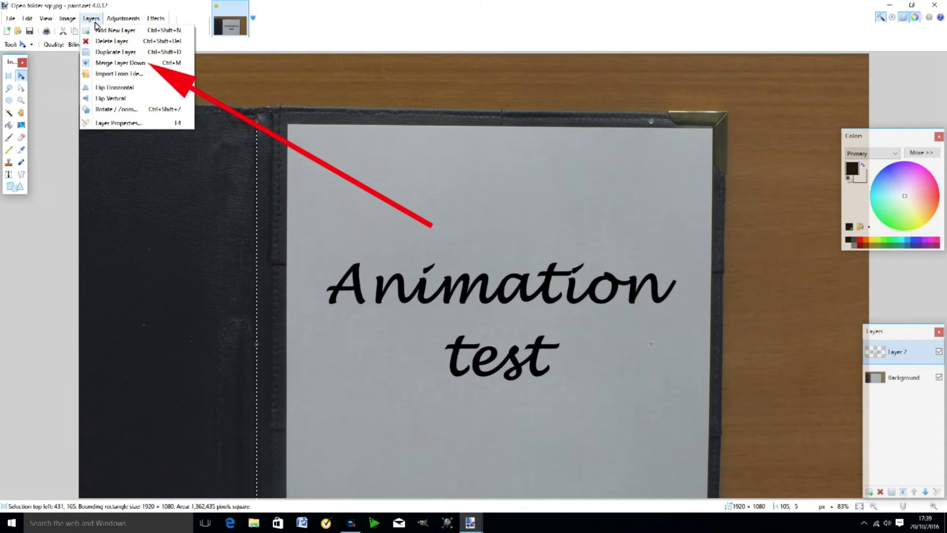
pyautogui.click(121, 63)
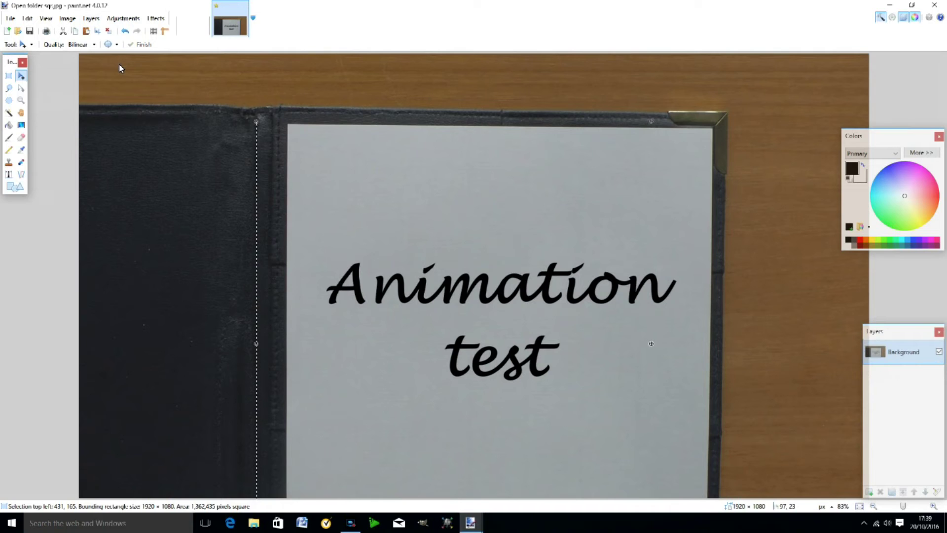
pyautogui.hotkey('ctrl', 'd')
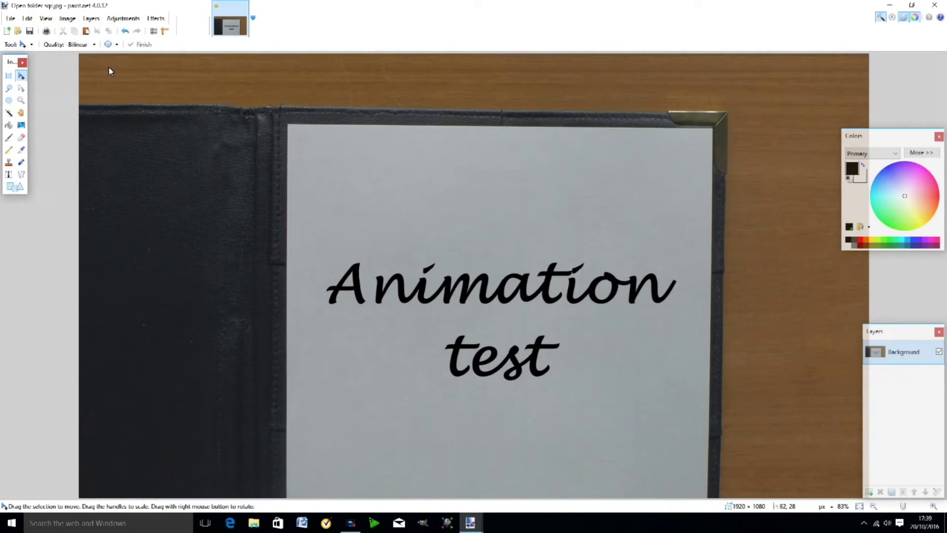
# - With the Magic Wand at about 69% tolerance, delete the letters 'A' and 'nimati' to transparency
pyautogui.click(8, 113)
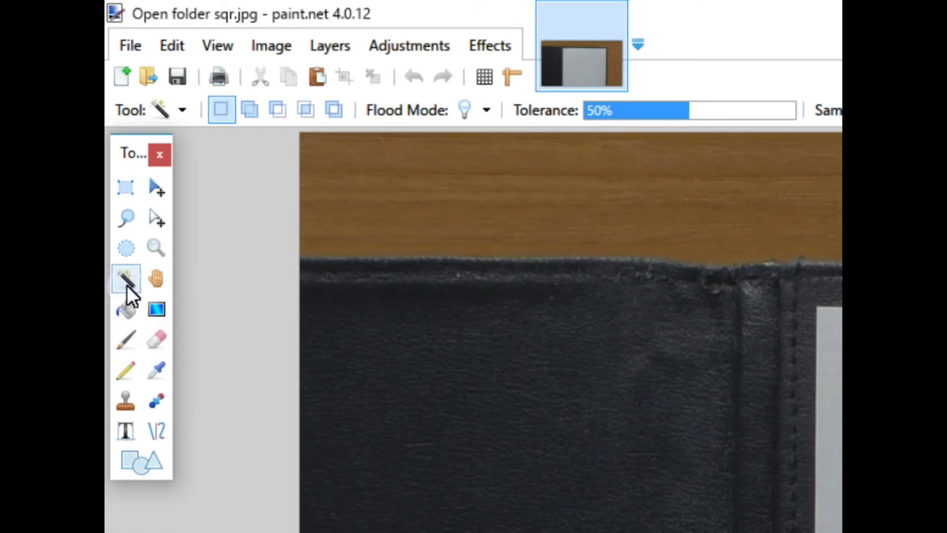
pyautogui.moveTo(688, 113); pyautogui.dragTo(709, 109)
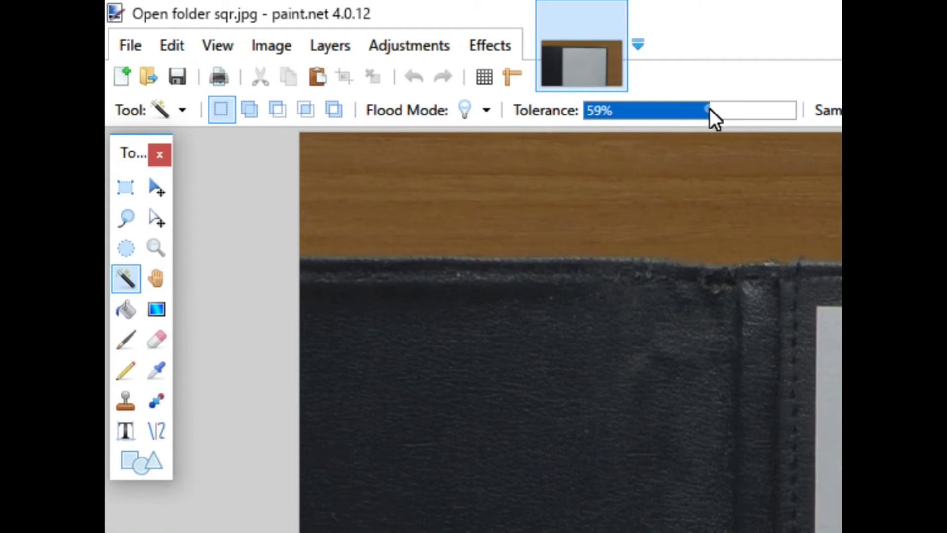
pyautogui.click(720, 110)
pyautogui.click(721, 116)
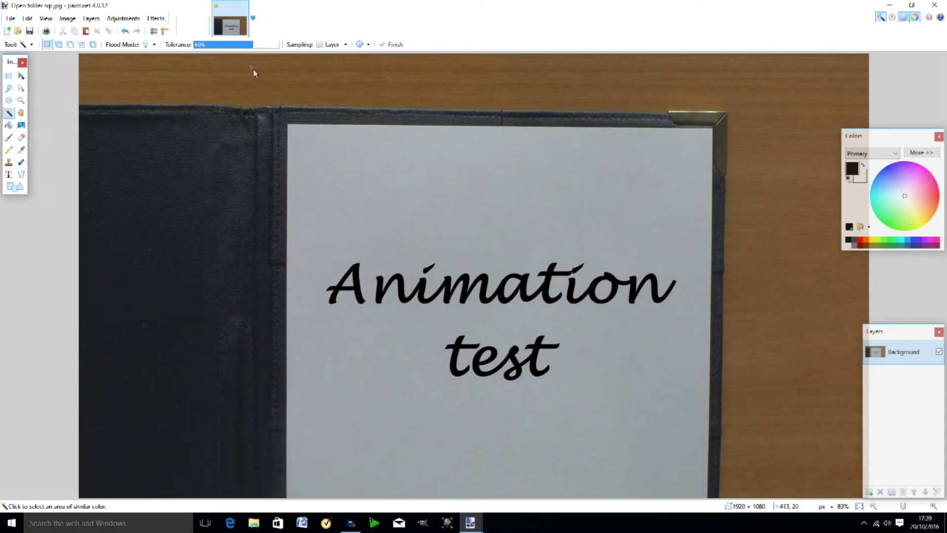
pyautogui.click(356, 279)
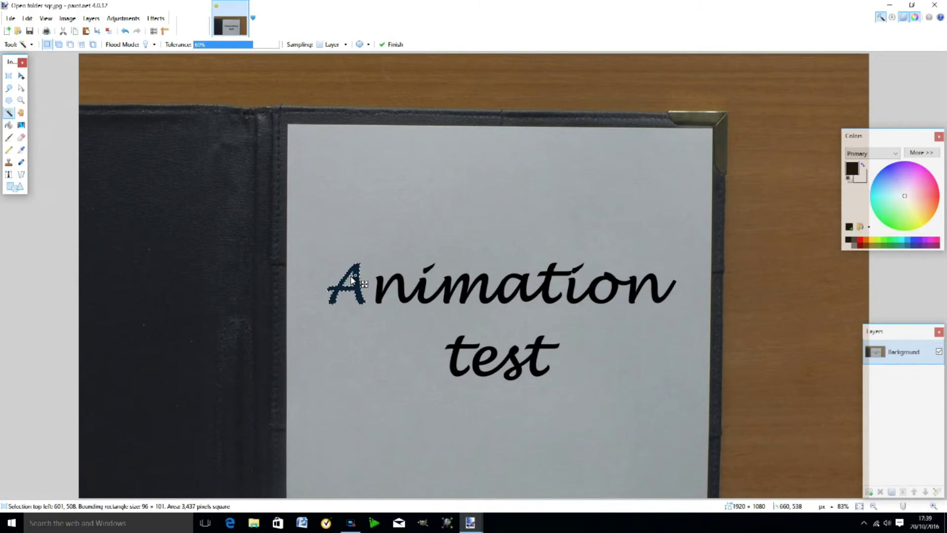
pyautogui.press('Delete')
pyautogui.click(380, 294)
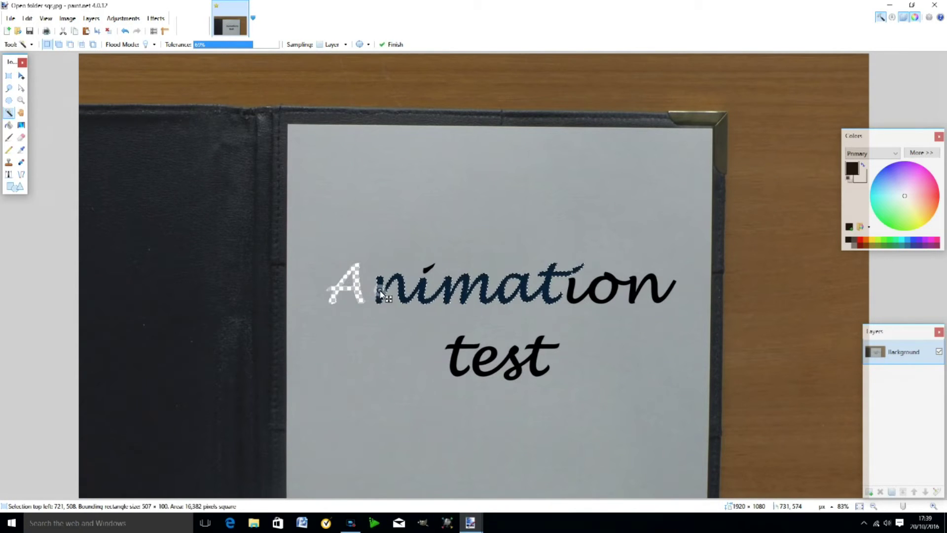
pyautogui.press('Delete')
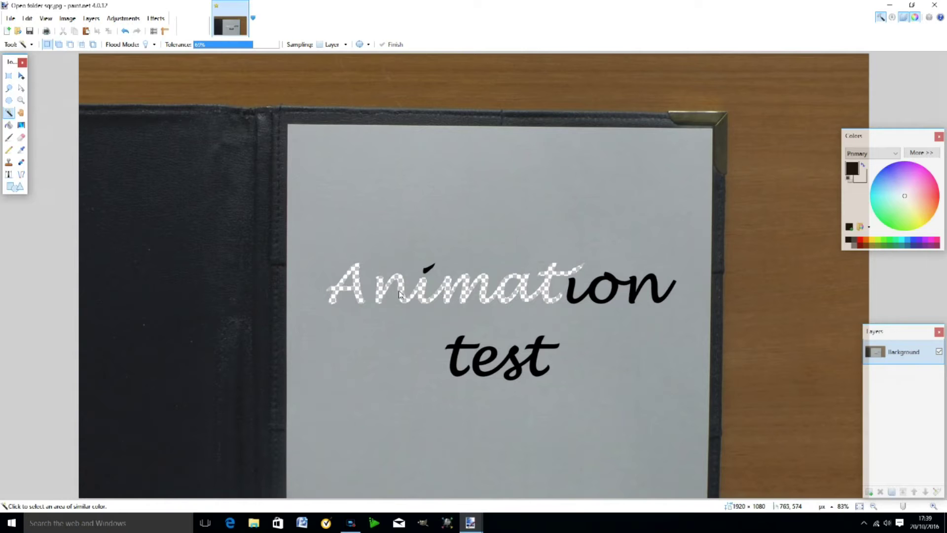
# - Delete the i dot, 'ion' and 'test' to transparency, then choose File > Save As
pyautogui.click(425, 272)
pyautogui.press('Delete')
pyautogui.click(475, 363)
pyautogui.press('Delete')
pyautogui.click(479, 366)
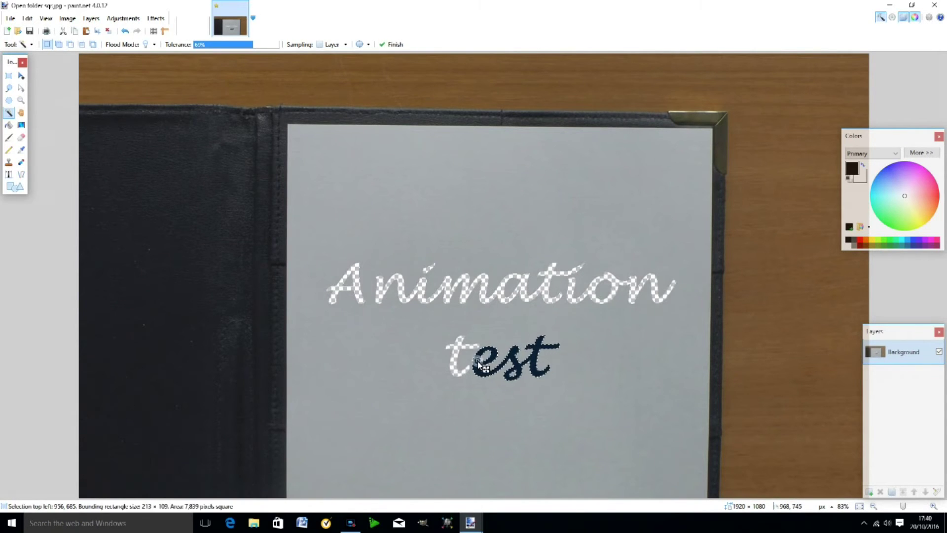
pyautogui.press('Delete')
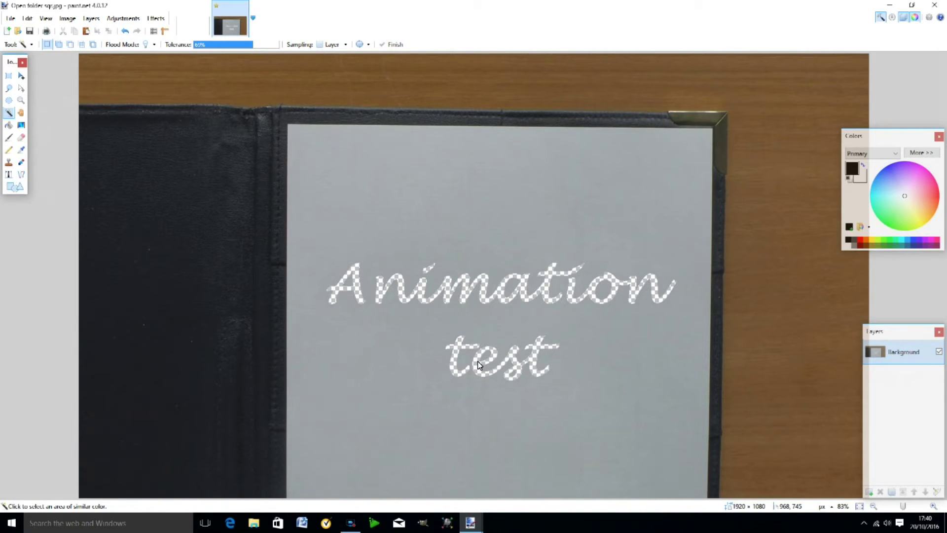
pyautogui.click(12, 20)
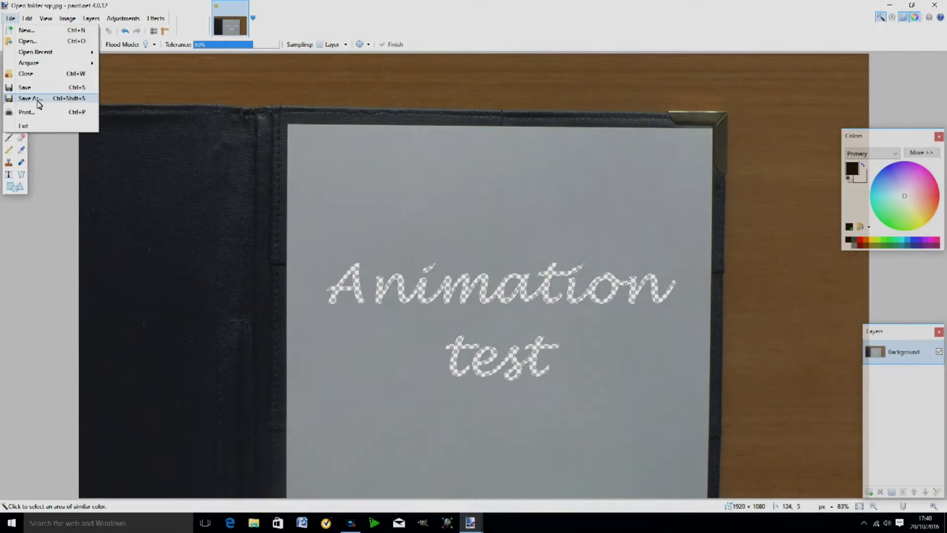
pyautogui.click(31, 98)
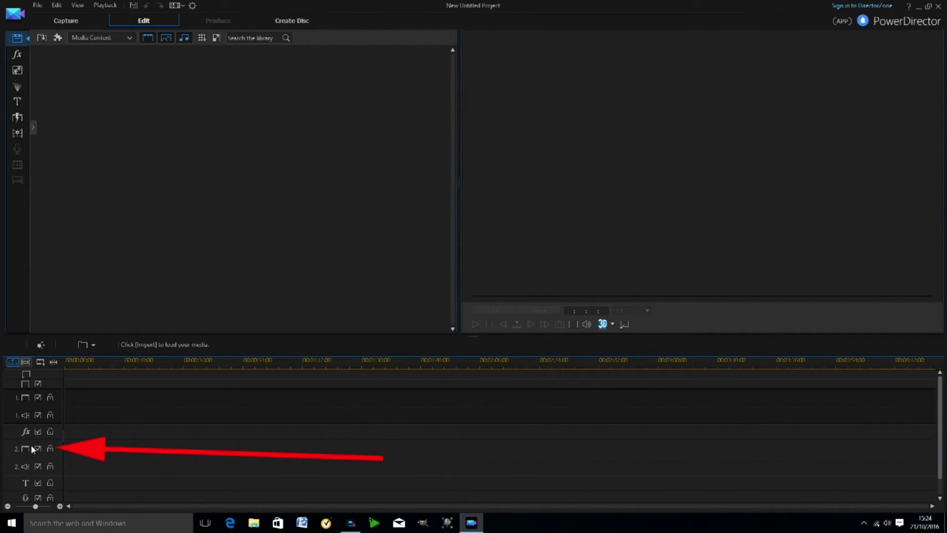
# - Add one new video track 3 below track 2 through Add Tracks
pyautogui.rightClick(31, 446)
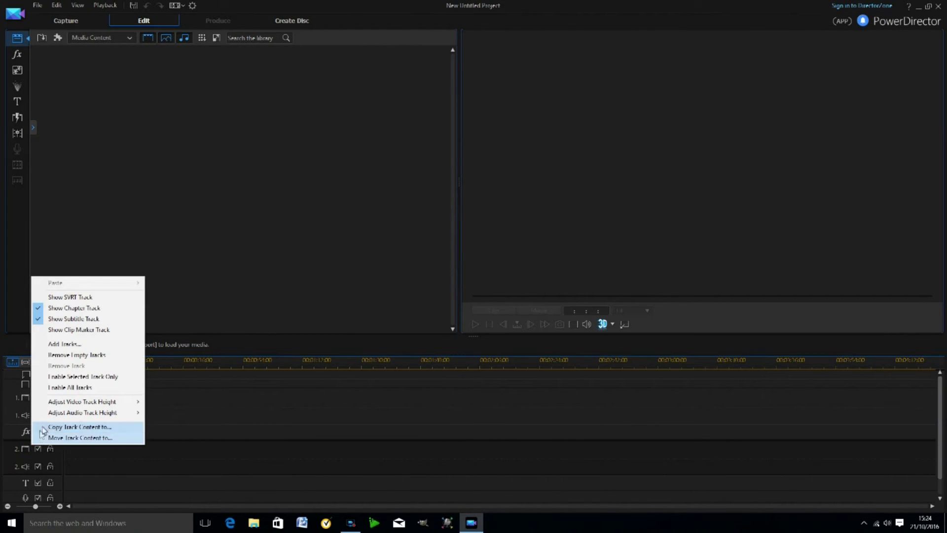
pyautogui.click(75, 345)
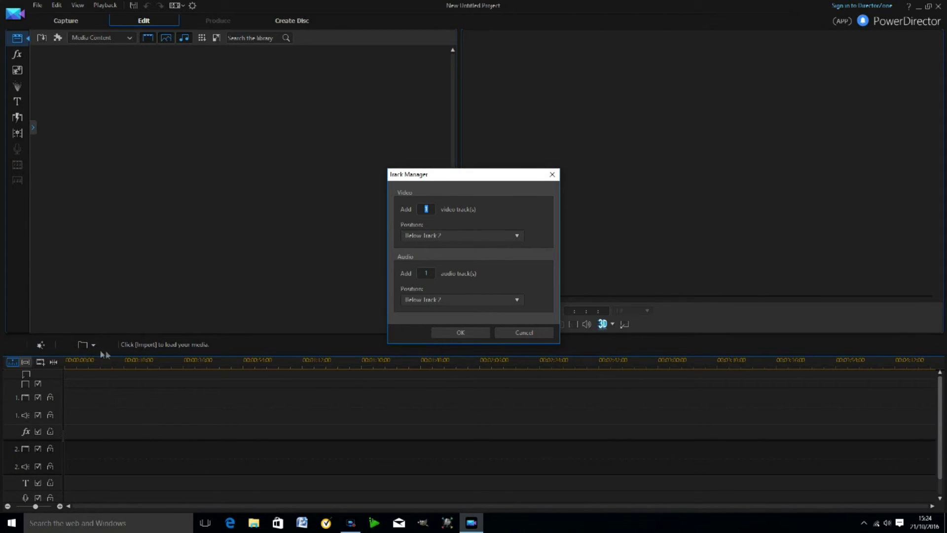
pyautogui.click(467, 334)
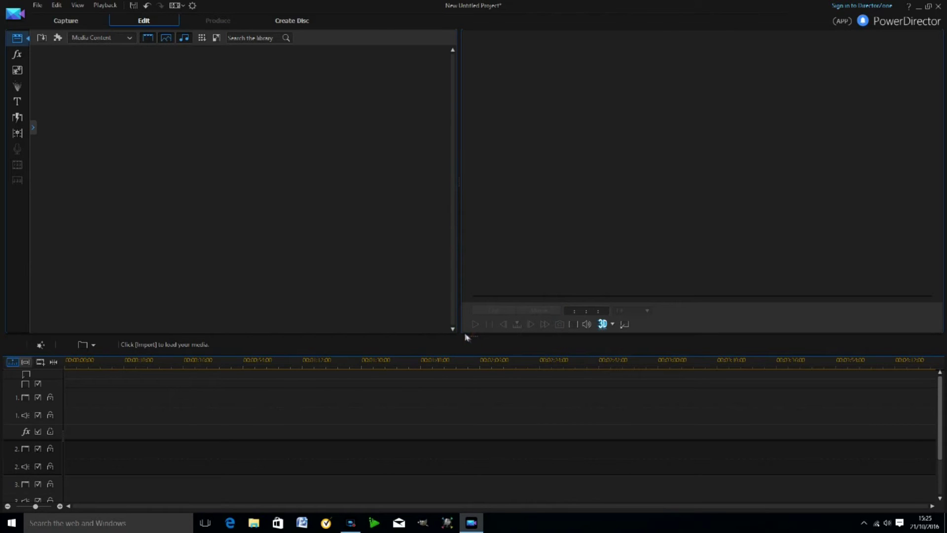
pyautogui.click(40, 6)
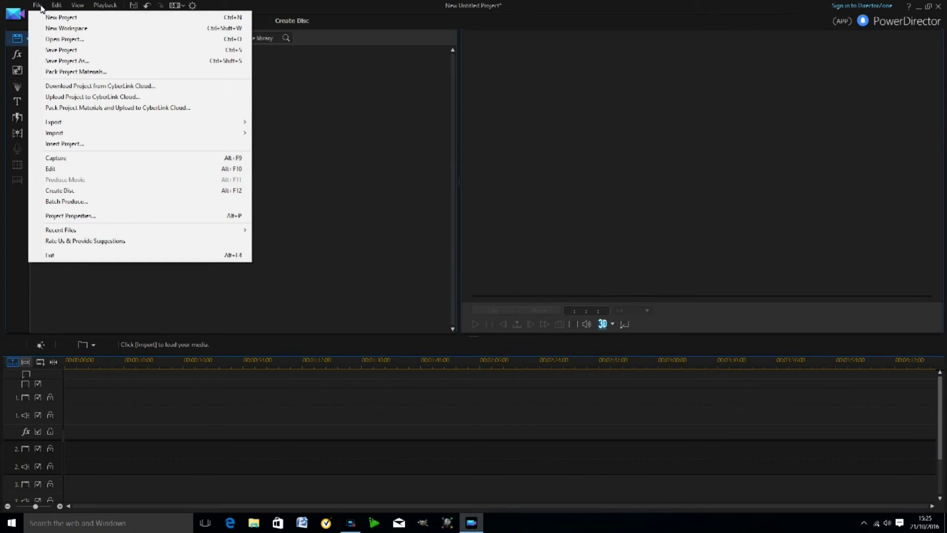
# - Import Open folder sqr.jpg and test mask.png, and place test mask.png on video track 3
pyautogui.moveTo(226, 136)
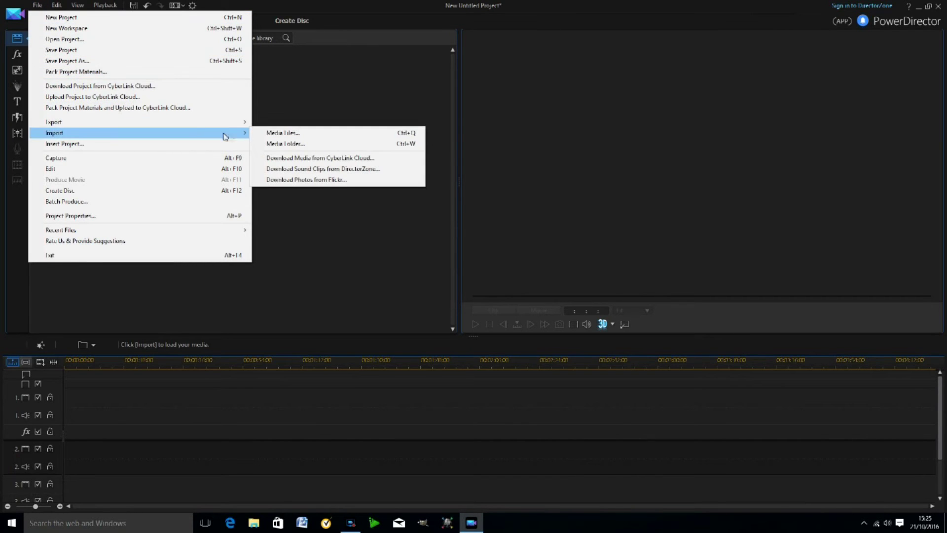
pyautogui.click(281, 134)
pyautogui.click(416, 222)
pyautogui.keyDown('ctrl'); pyautogui.click(471, 232); pyautogui.keyUp('ctrl')
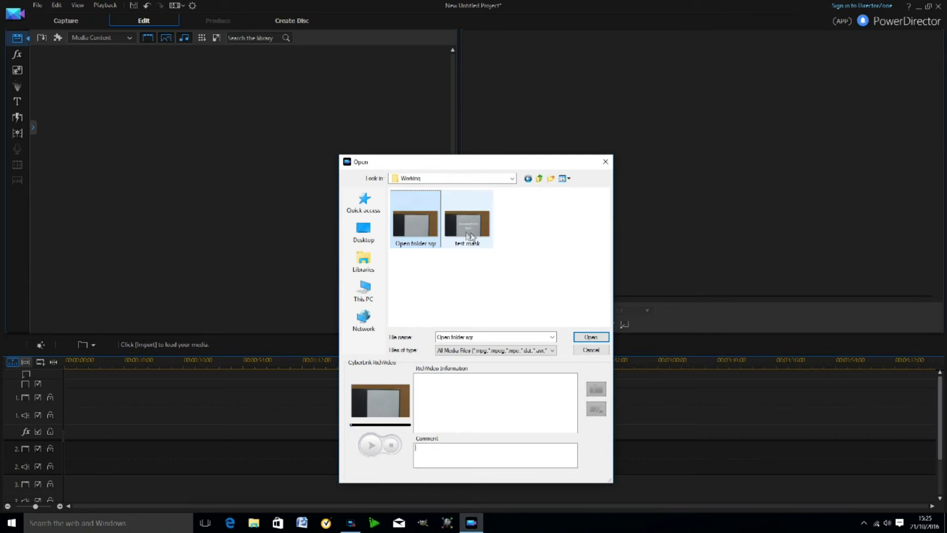
pyautogui.click(591, 337)
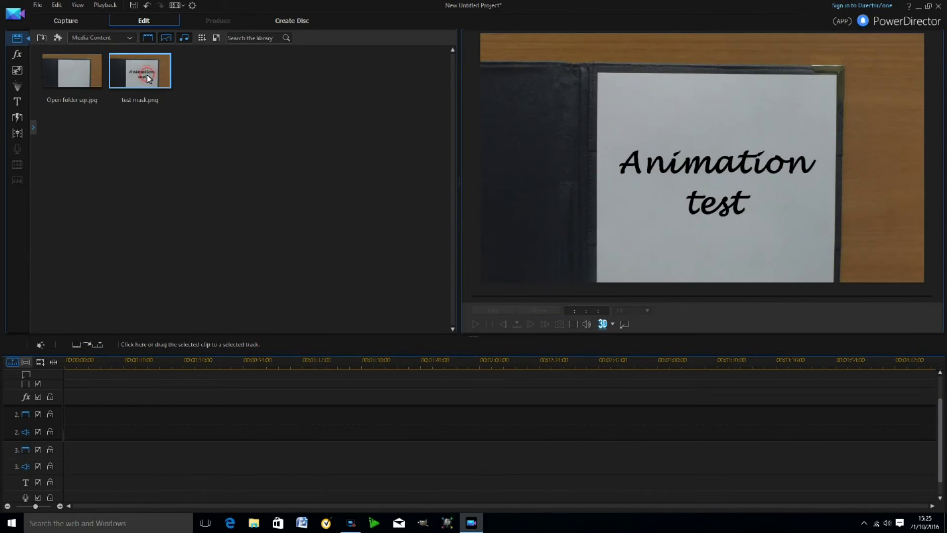
pyautogui.moveTo(142, 95); pyautogui.dragTo(68, 475)
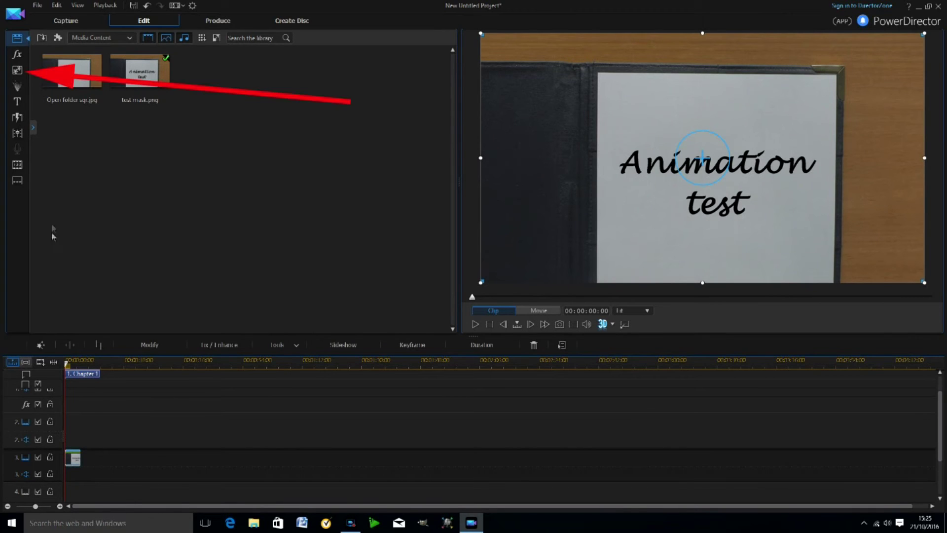
# - Open Paint Designer from PiP Objects and set a blue pen with width 10
pyautogui.click(17, 72)
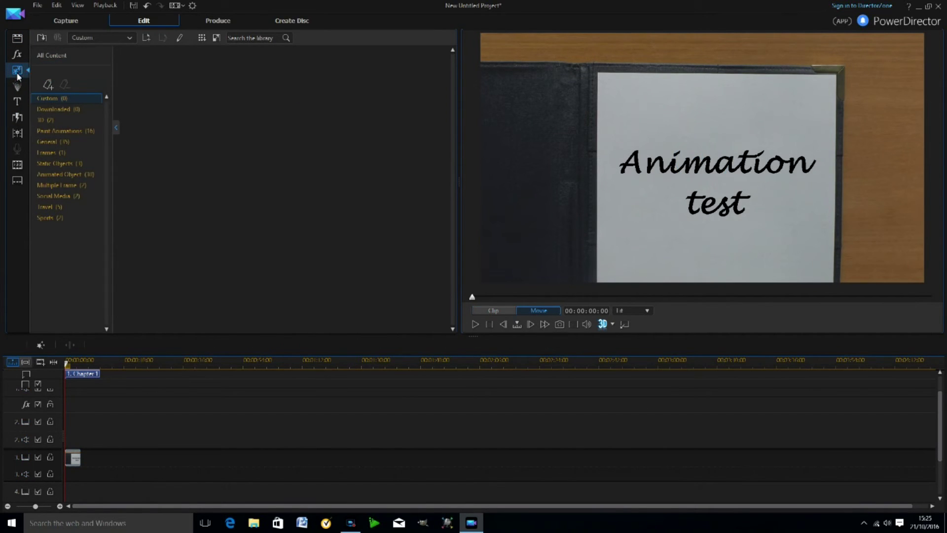
pyautogui.click(181, 39)
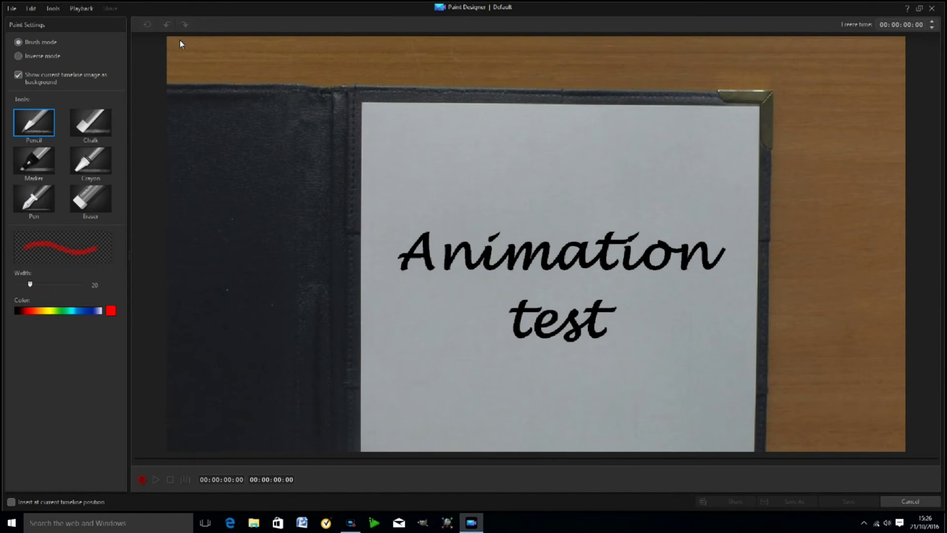
pyautogui.click(38, 204)
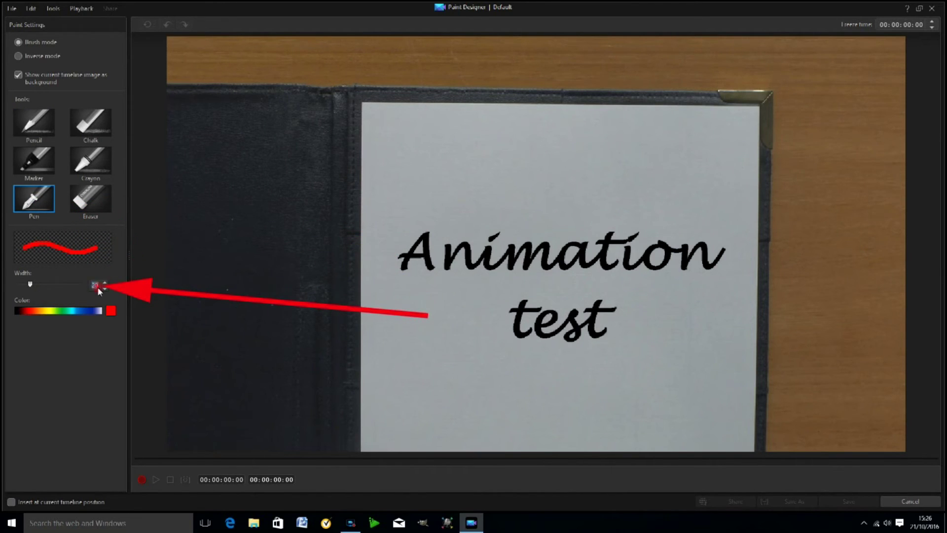
pyautogui.write('16')
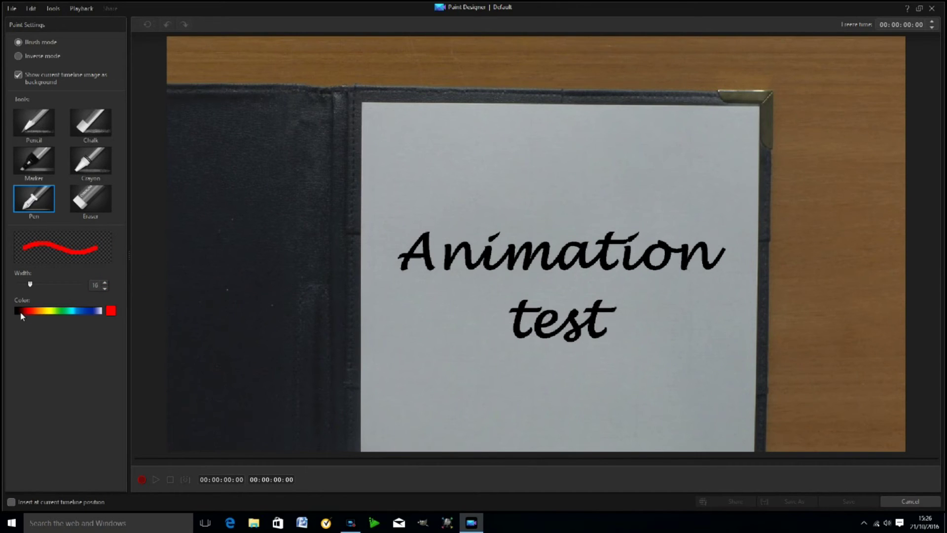
pyautogui.click(85, 311)
# - Record blue pen strokes tracing every letter of 'Animation test', then stop recording
pyautogui.click(142, 480)
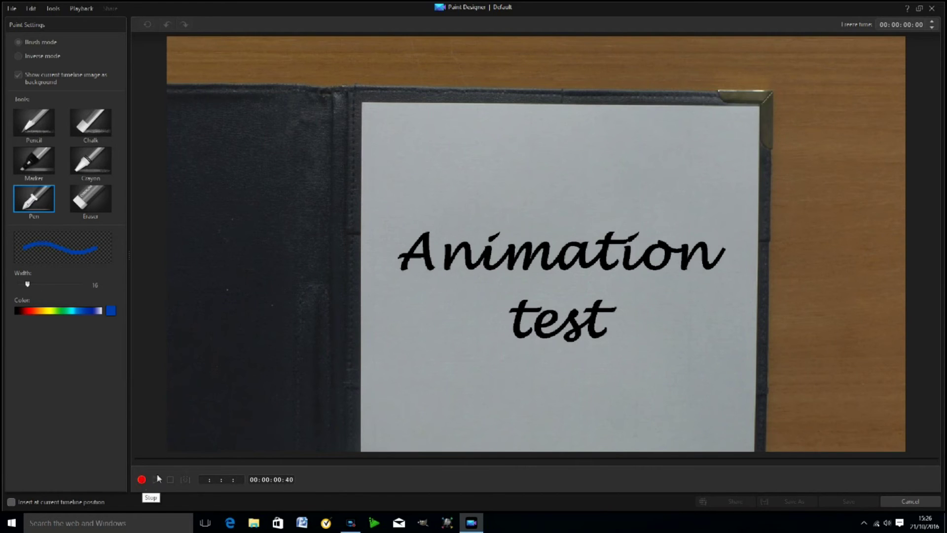
pyautogui.click(332, 415)
pyautogui.moveTo(404, 271)
pyautogui.mouseDown()
pyautogui.moveTo(425, 233)
pyautogui.moveTo(431, 267)
pyautogui.moveTo(407, 258)
pyautogui.moveTo(448, 260)
pyautogui.moveTo(449, 270)
pyautogui.moveTo(466, 246)
pyautogui.moveTo(478, 268)
pyautogui.moveTo(489, 249)
pyautogui.moveTo(494, 270)
pyautogui.moveTo(512, 248)
pyautogui.moveTo(511, 274)
pyautogui.moveTo(525, 247)
pyautogui.moveTo(526, 271)
pyautogui.moveTo(550, 243)
pyautogui.moveTo(546, 265)
pyautogui.moveTo(558, 269)
pyautogui.moveTo(568, 244)
pyautogui.moveTo(556, 267)
pyautogui.moveTo(573, 267)
pyautogui.moveTo(579, 245)
pyautogui.moveTo(590, 267)
pyautogui.moveTo(613, 231)
pyautogui.moveTo(601, 267)
pyautogui.moveTo(630, 251)
pyautogui.moveTo(625, 267)
pyautogui.moveTo(639, 264)
pyautogui.moveTo(658, 249)
pyautogui.moveTo(647, 258)
pyautogui.moveTo(652, 269)
pyautogui.moveTo(667, 247)
pyautogui.moveTo(685, 255)
pyautogui.moveTo(701, 243)
pyautogui.moveTo(719, 260)
pyautogui.mouseUp()
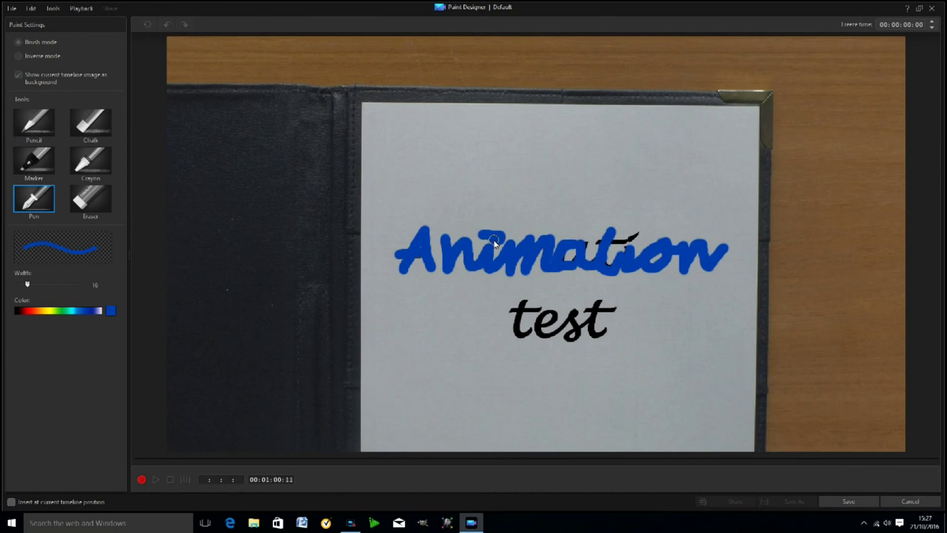
pyautogui.moveTo(594, 231)
pyautogui.mouseDown()
pyautogui.moveTo(590, 248)
pyautogui.moveTo(644, 230)
pyautogui.mouseUp()
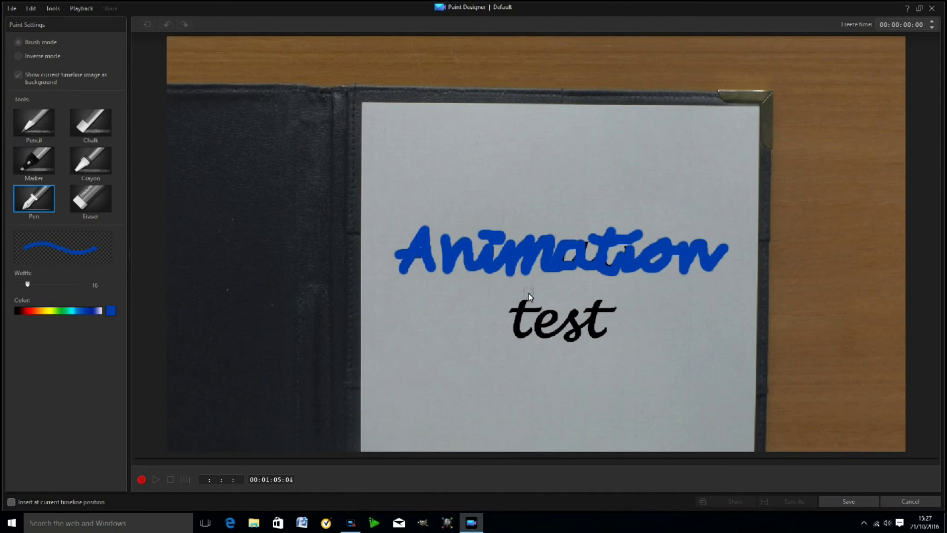
pyautogui.moveTo(528, 296)
pyautogui.mouseDown()
pyautogui.moveTo(518, 335)
pyautogui.moveTo(532, 340)
pyautogui.mouseUp()
pyautogui.moveTo(504, 308)
pyautogui.mouseDown()
pyautogui.moveTo(539, 307)
pyautogui.moveTo(546, 327)
pyautogui.moveTo(557, 317)
pyautogui.moveTo(540, 315)
pyautogui.moveTo(543, 337)
pyautogui.moveTo(571, 314)
pyautogui.moveTo(568, 340)
pyautogui.moveTo(599, 306)
pyautogui.moveTo(607, 335)
pyautogui.mouseUp()
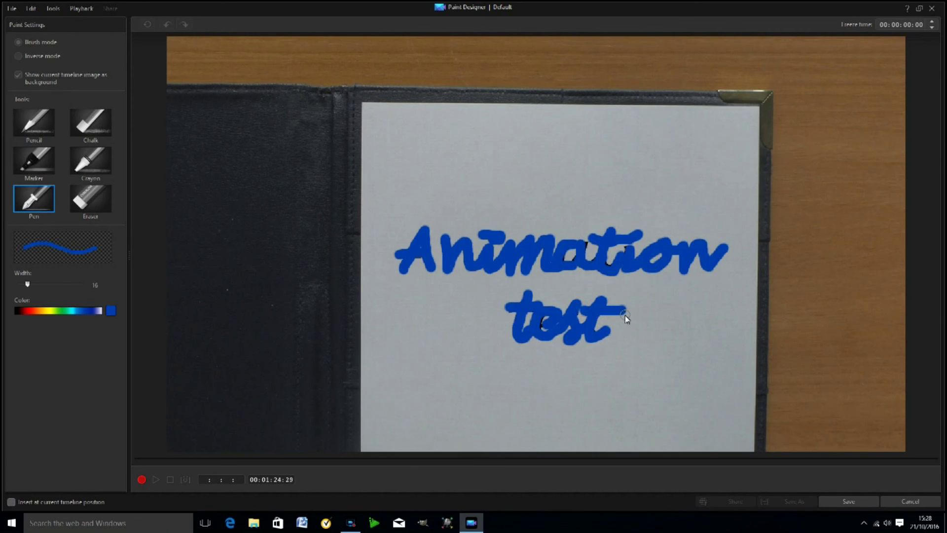
pyautogui.click(143, 481)
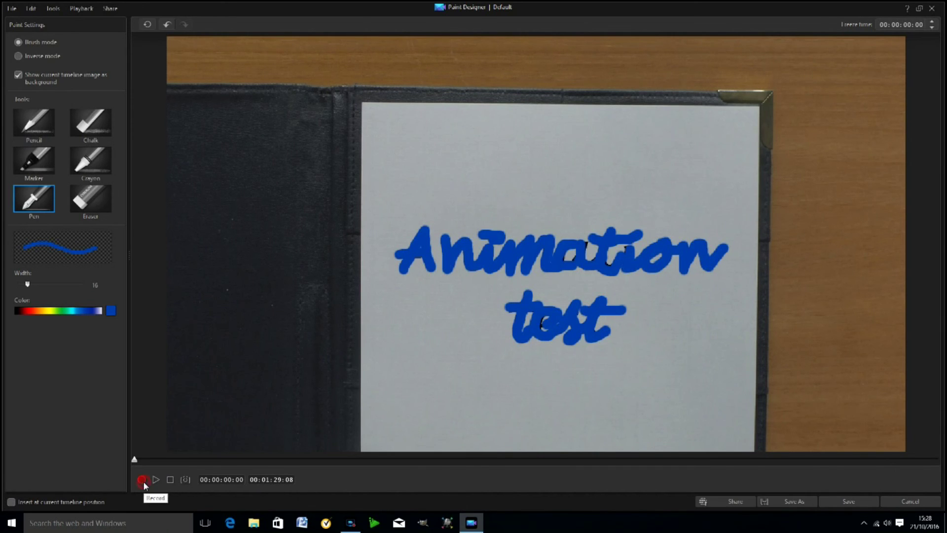
# - Save the paint recording as custom template 'animation' and drop it onto video track 2
pyautogui.click(799, 501)
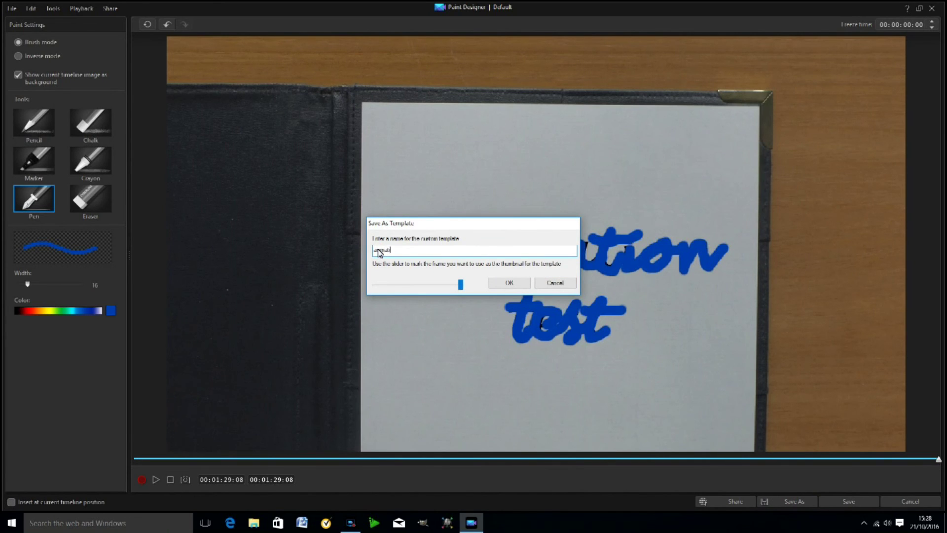
pyautogui.click(509, 283)
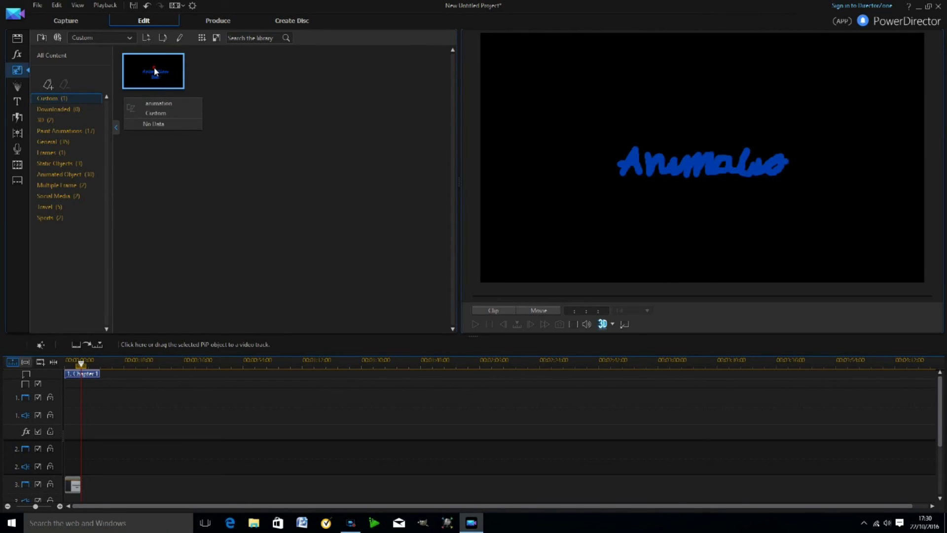
pyautogui.moveTo(154, 67); pyautogui.dragTo(68, 460)
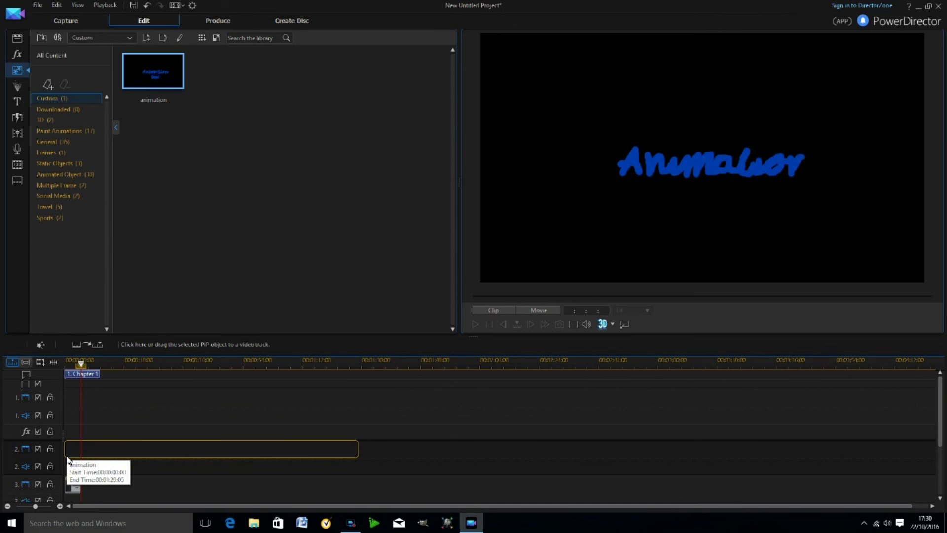
pyautogui.moveTo(67, 460); pyautogui.dragTo(68, 460)
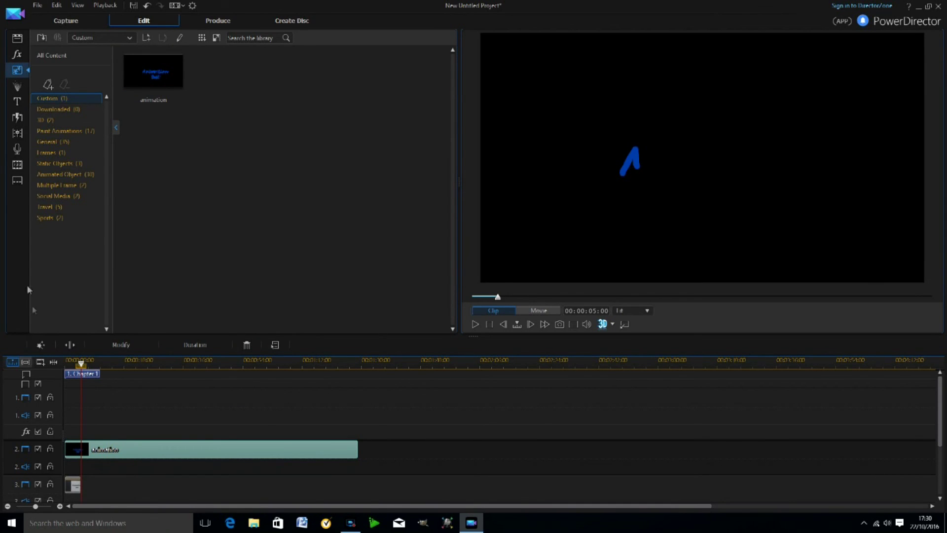
# - Put Open folder sqr.jpg on video track 1 and set the animation clip duration to 00:00:29:08
pyautogui.click(20, 40)
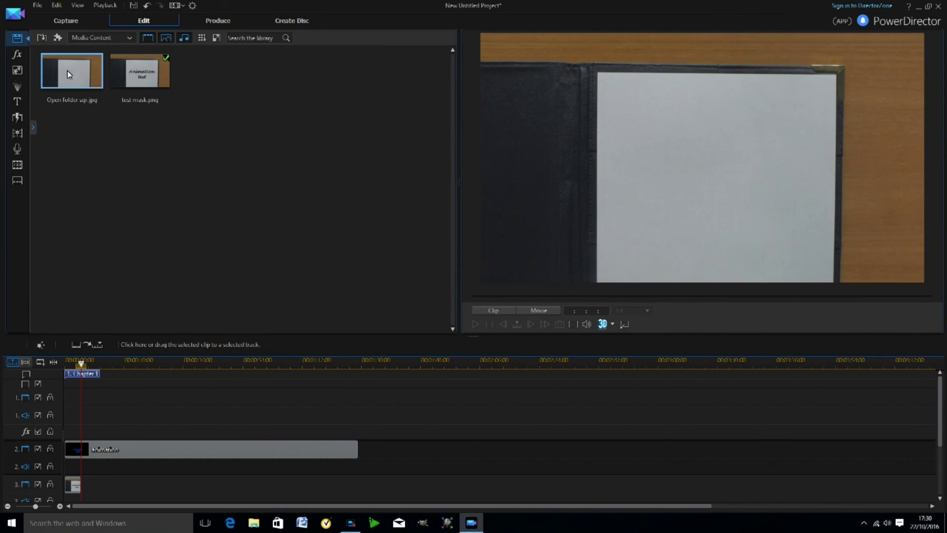
pyautogui.moveTo(67, 70); pyautogui.dragTo(54, 402)
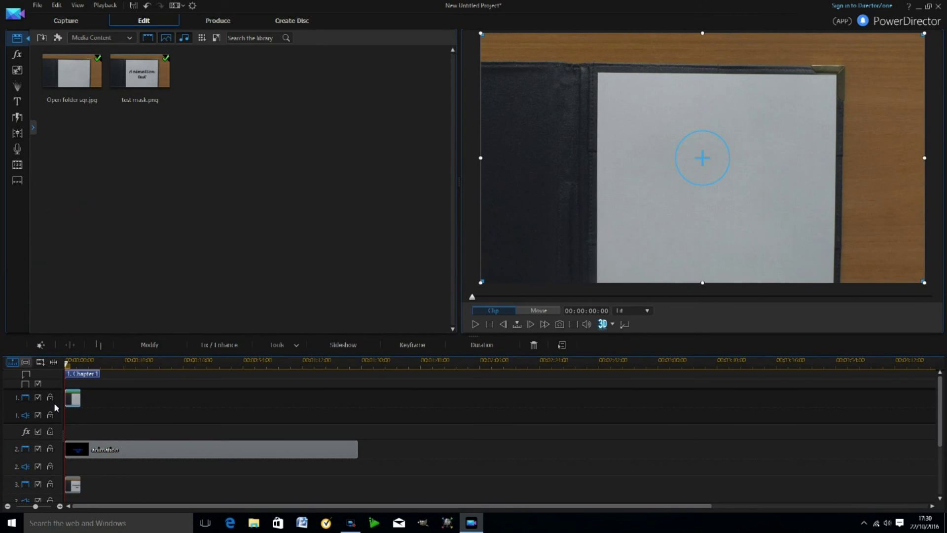
pyautogui.click(103, 451)
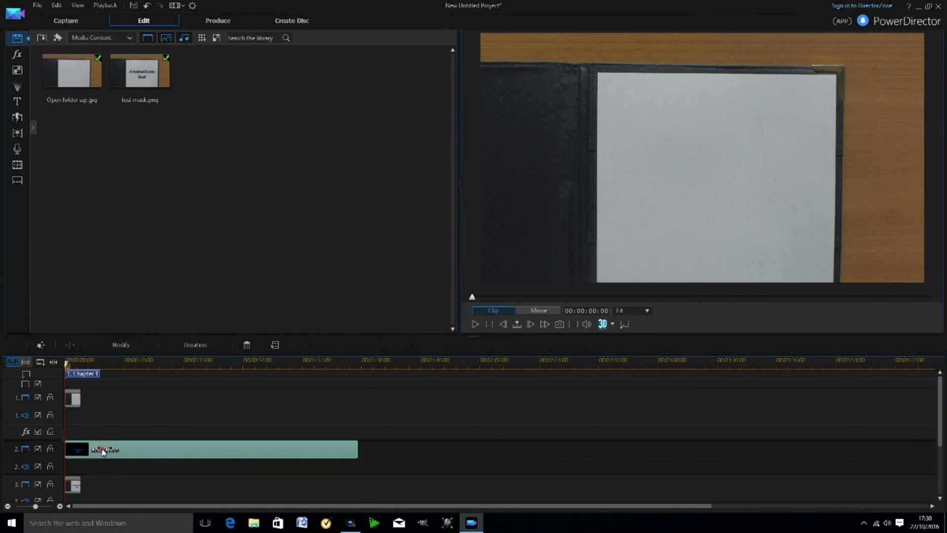
pyautogui.rightClick(102, 450)
pyautogui.click(124, 438)
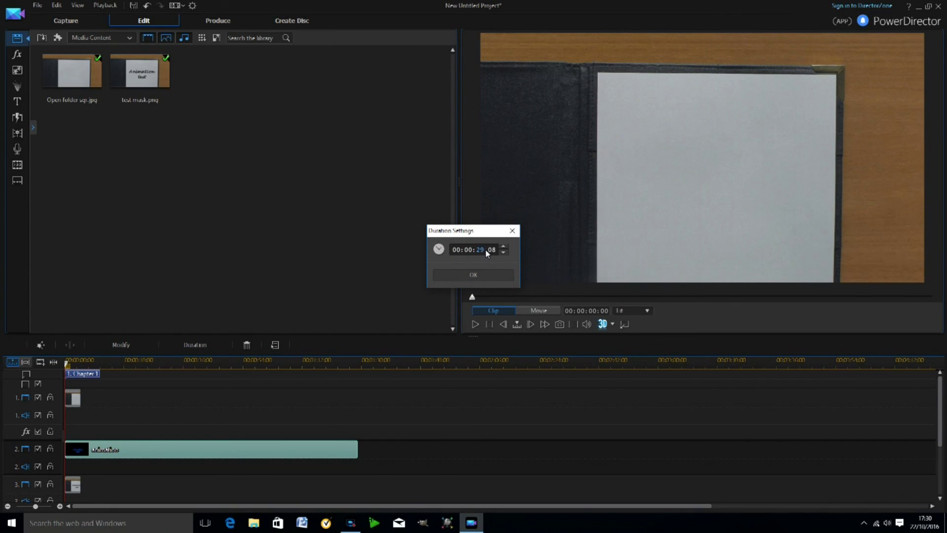
pyautogui.click(488, 274)
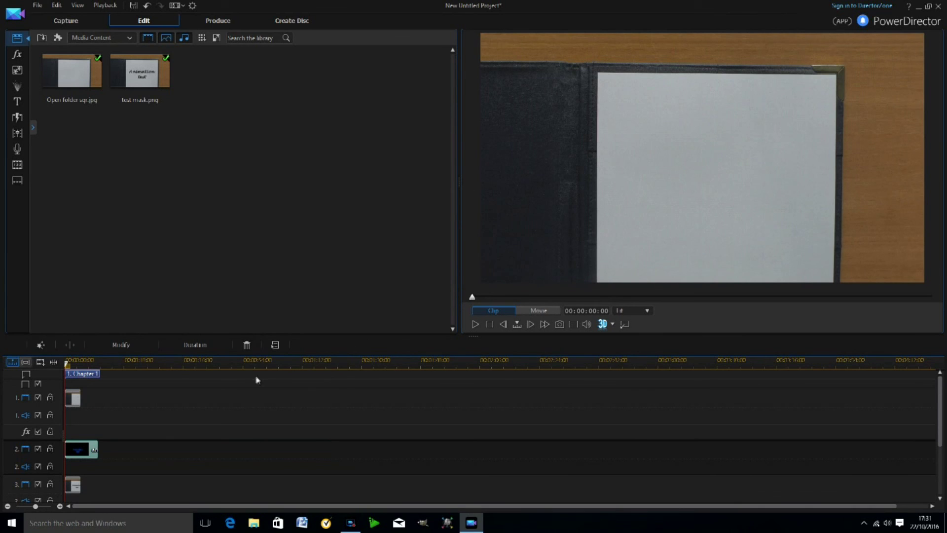
# - Select the track 1 and track 3 clips, then preview the composite at 00:00:10:08
pyautogui.click(98, 399)
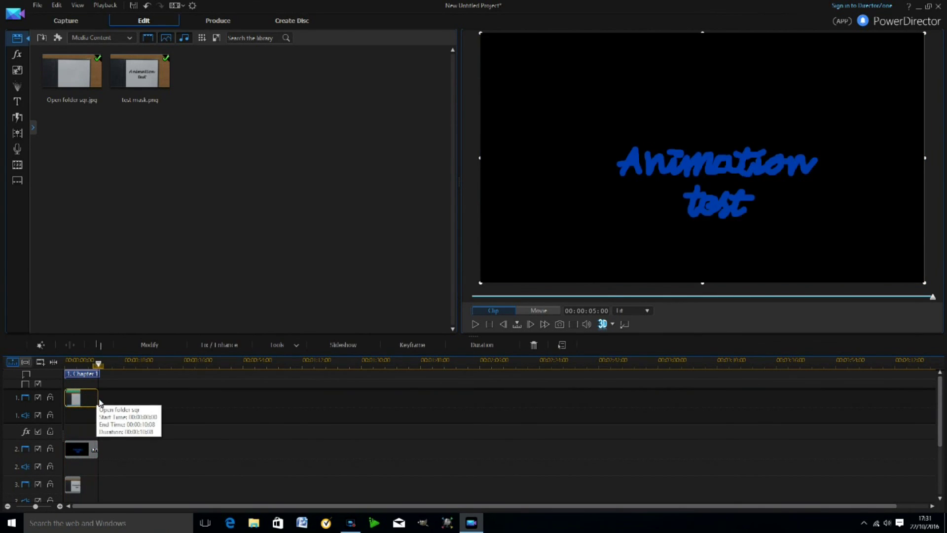
pyautogui.click(92, 486)
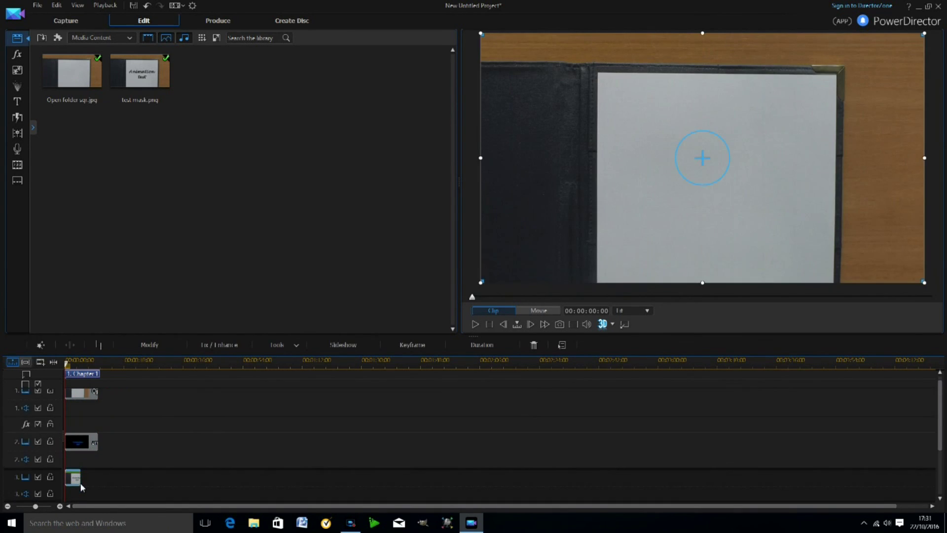
pyautogui.click(99, 486)
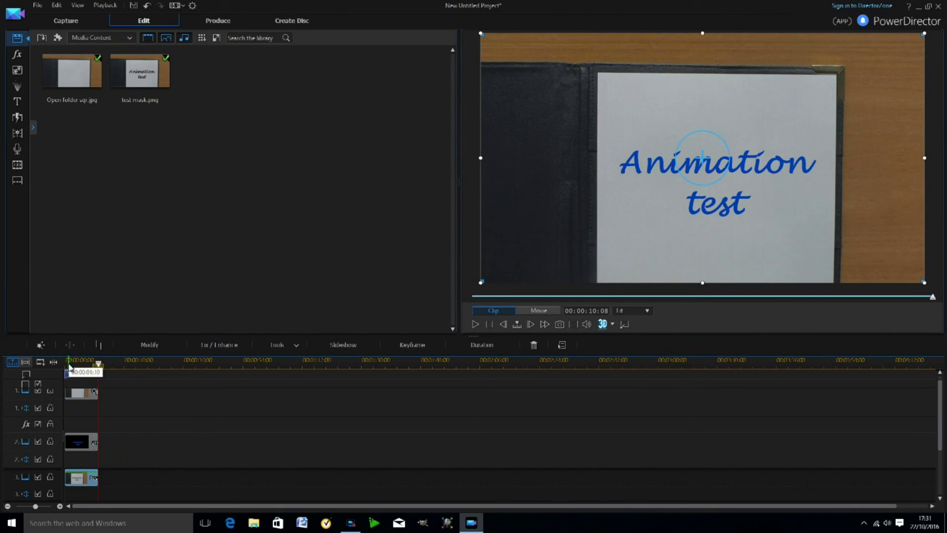